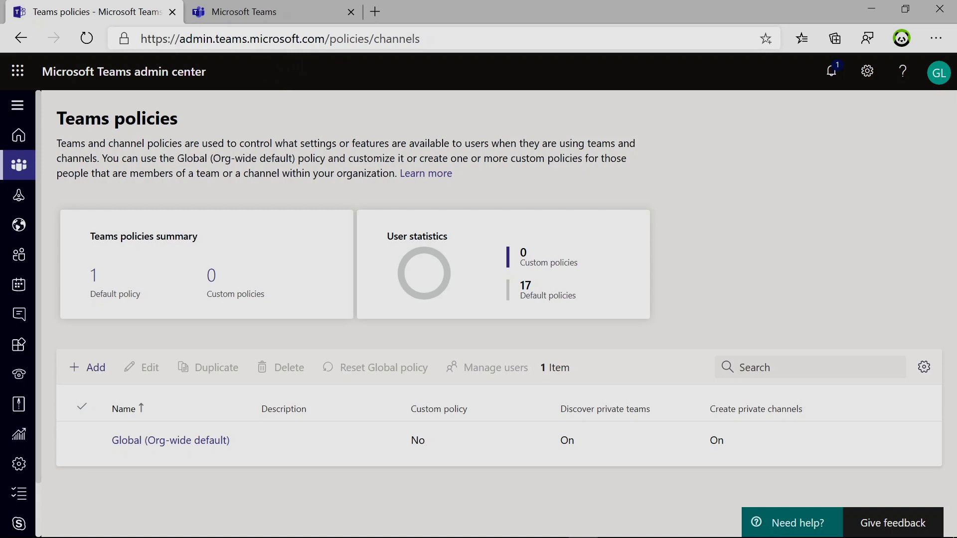
left_click(174, 452)
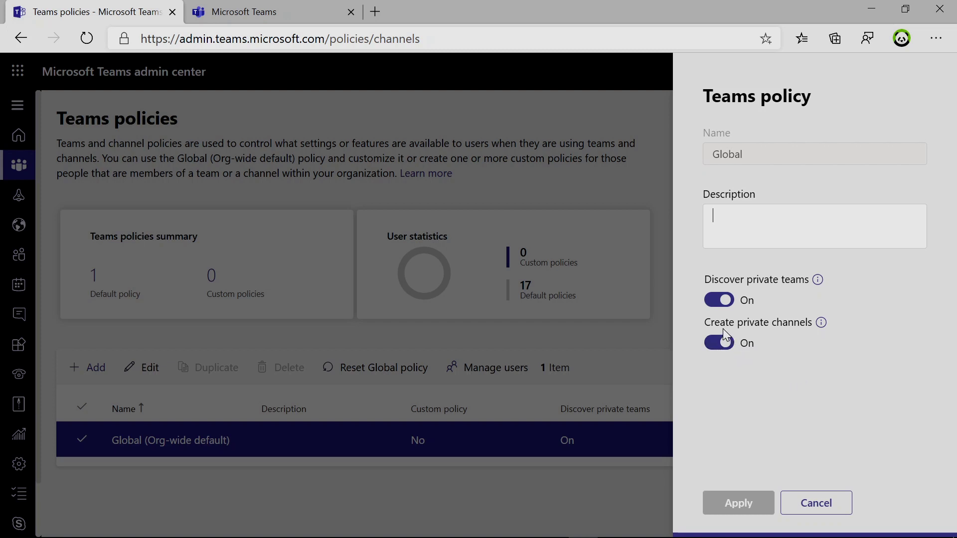
left_click(826, 506)
- Back in the Teams web app, expand Global HR's members and guests to show all four Members
left_click(292, 23)
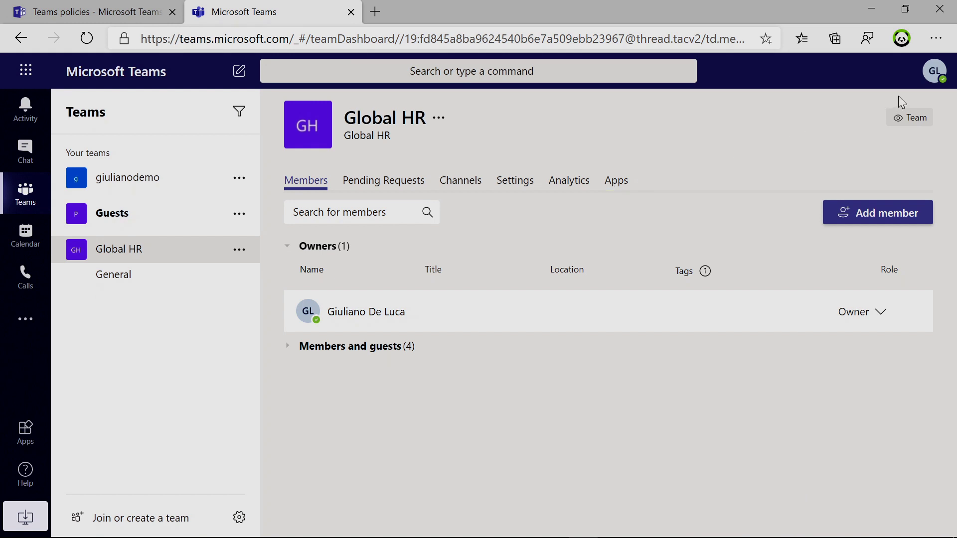
left_click(935, 71)
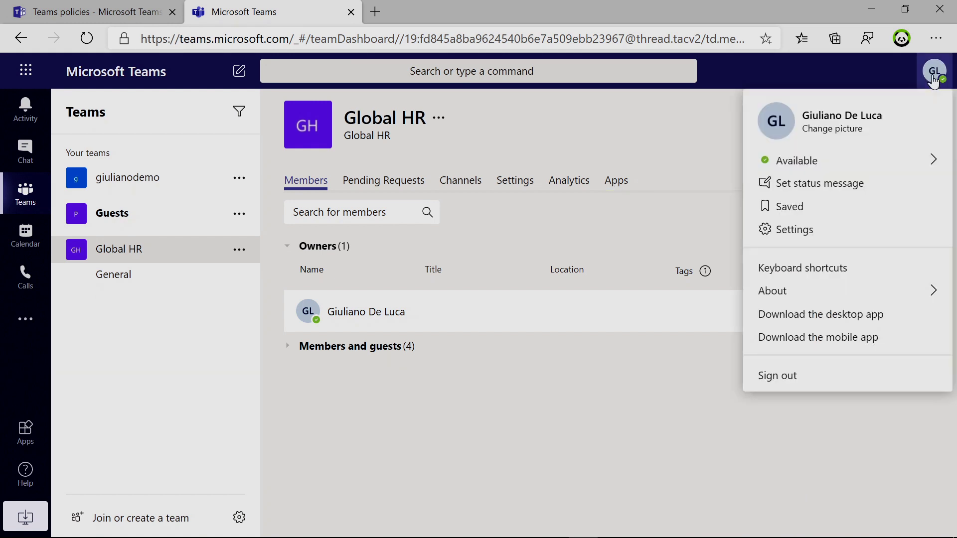
left_click(633, 138)
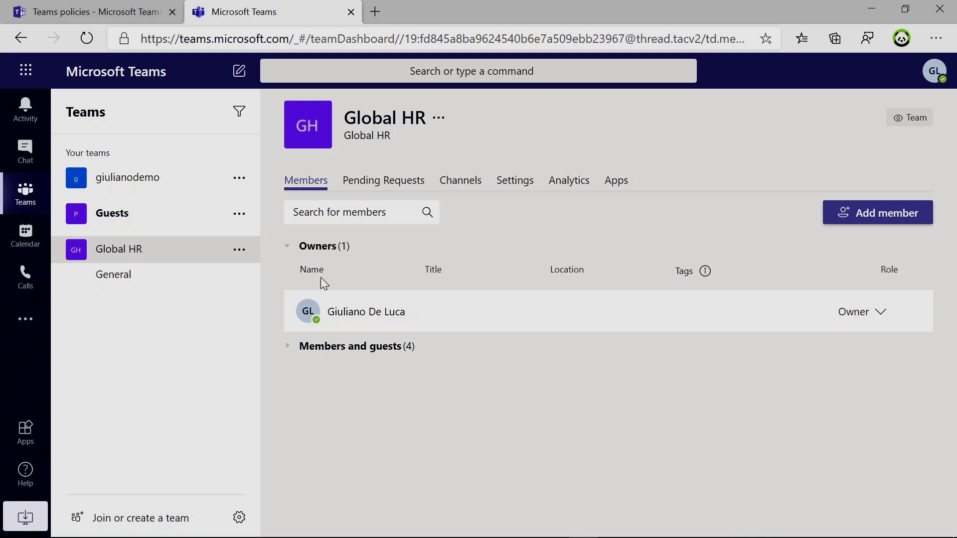
left_click(353, 348)
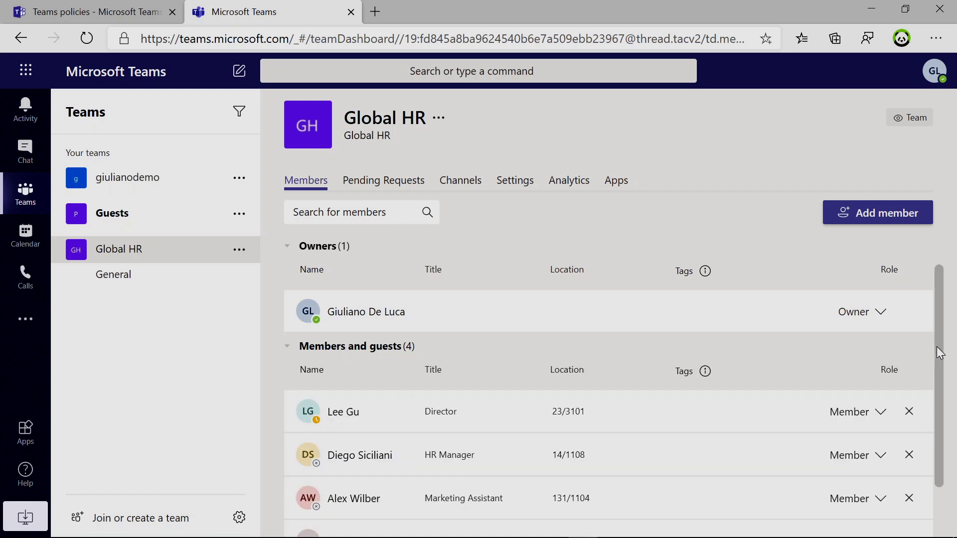
scroll(939, 352, "down", 2)
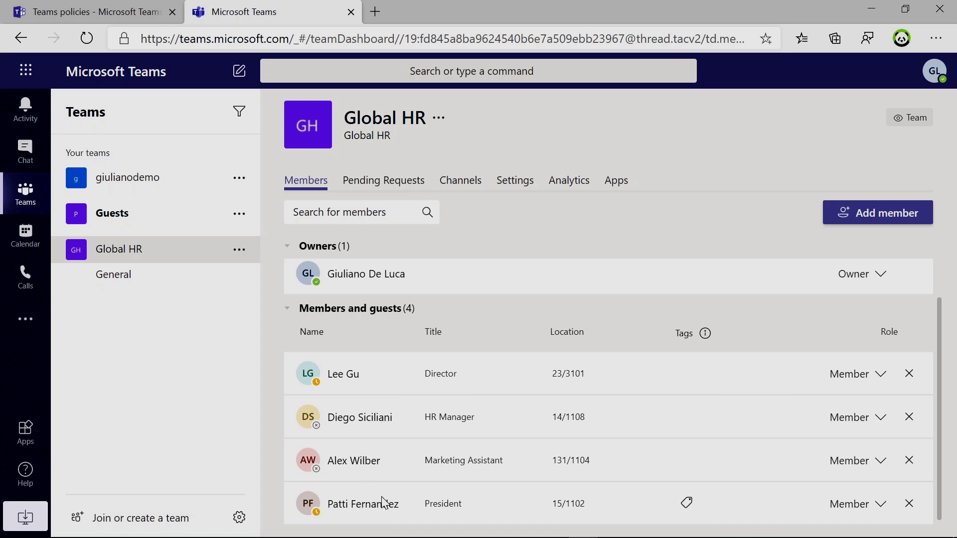
- Start a new Global HR channel named 'HR Spain' with Private privacy
left_click(245, 252)
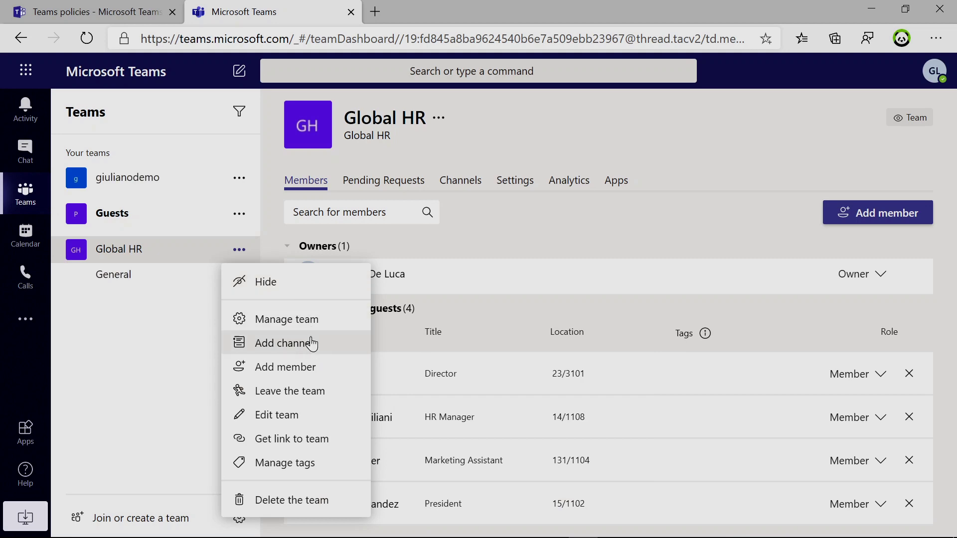
left_click(298, 353)
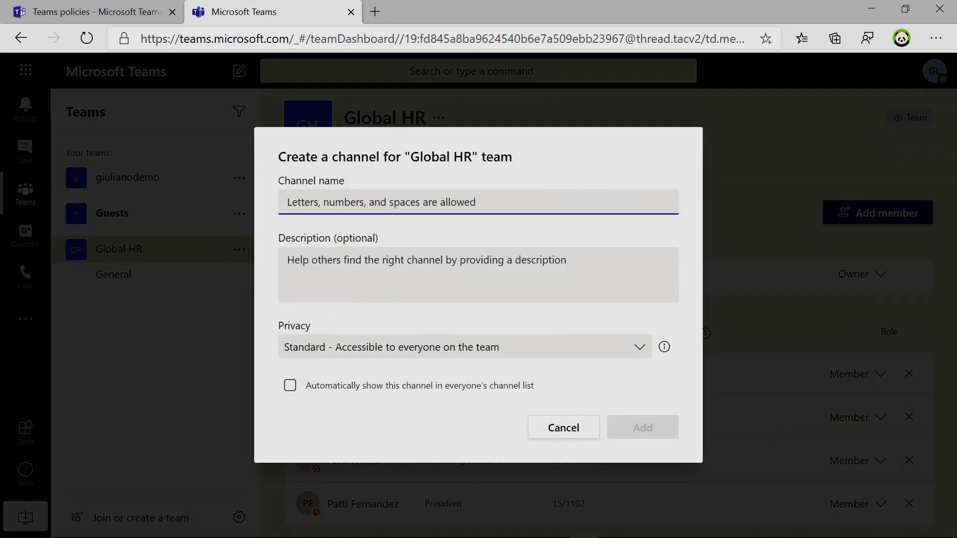
type("H")
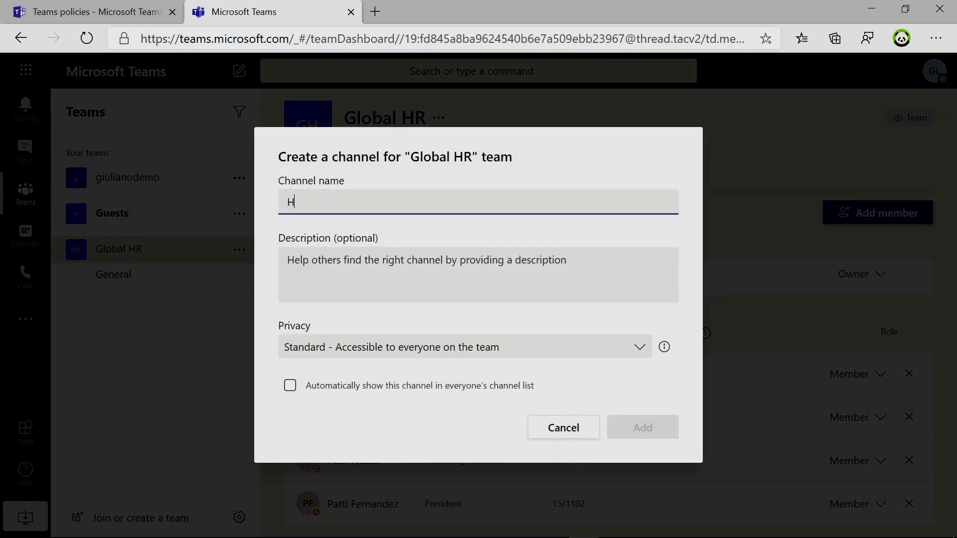
type("R SPain")
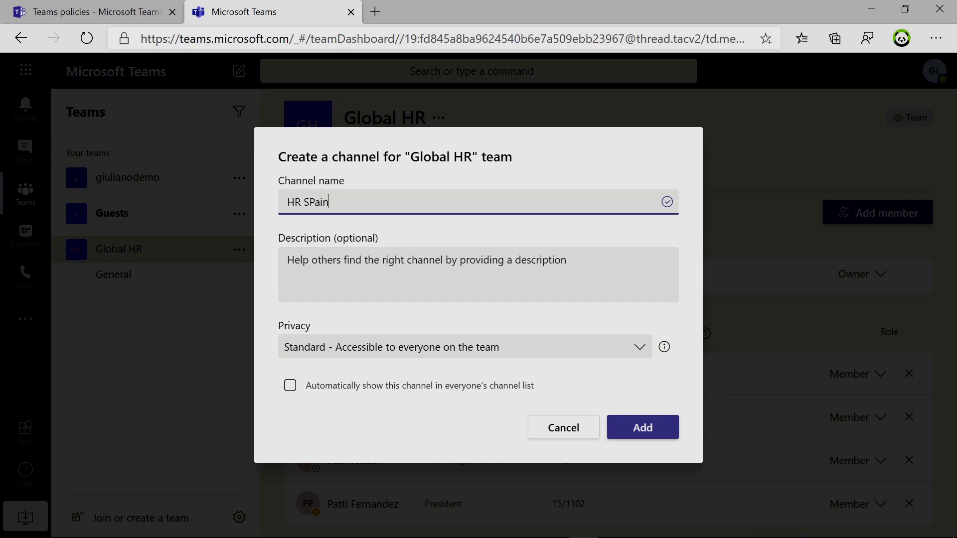
key("BackSpace")
type("p")
left_click(485, 346)
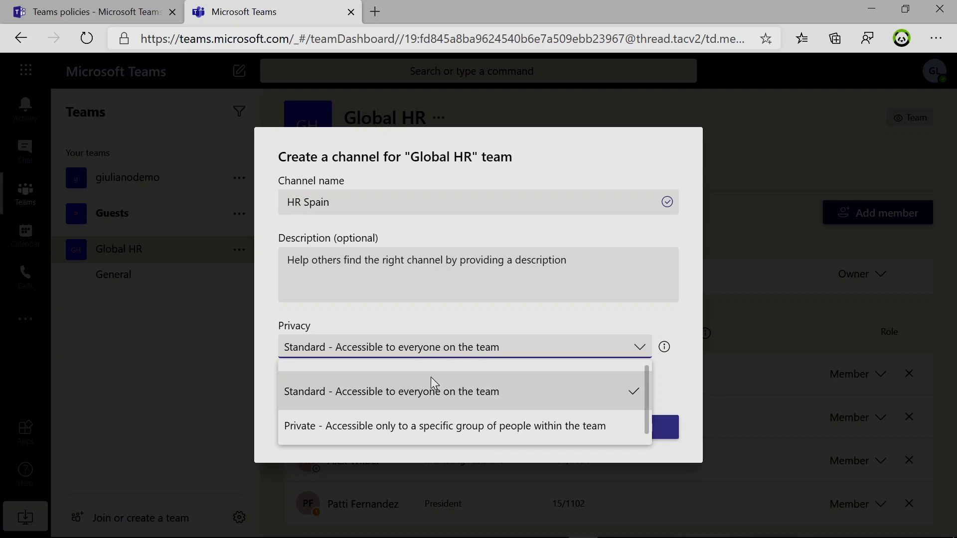
left_click(404, 425)
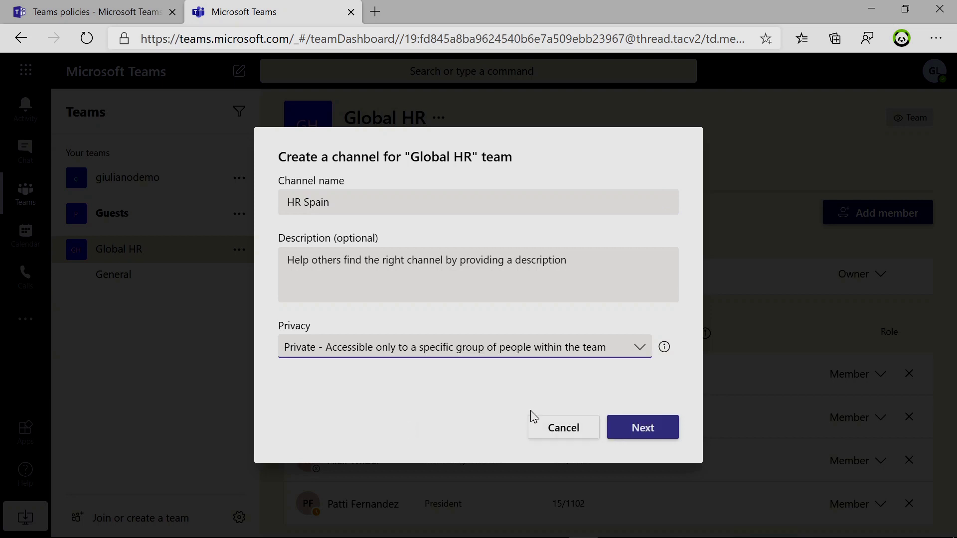
left_click(643, 429)
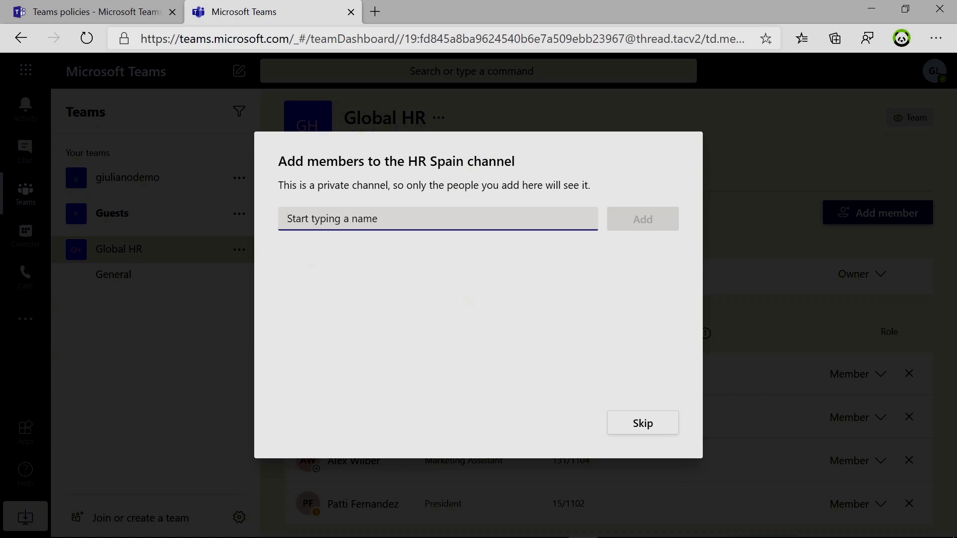
- Add the Director to HR Spain as a Member and finish
type("lee")
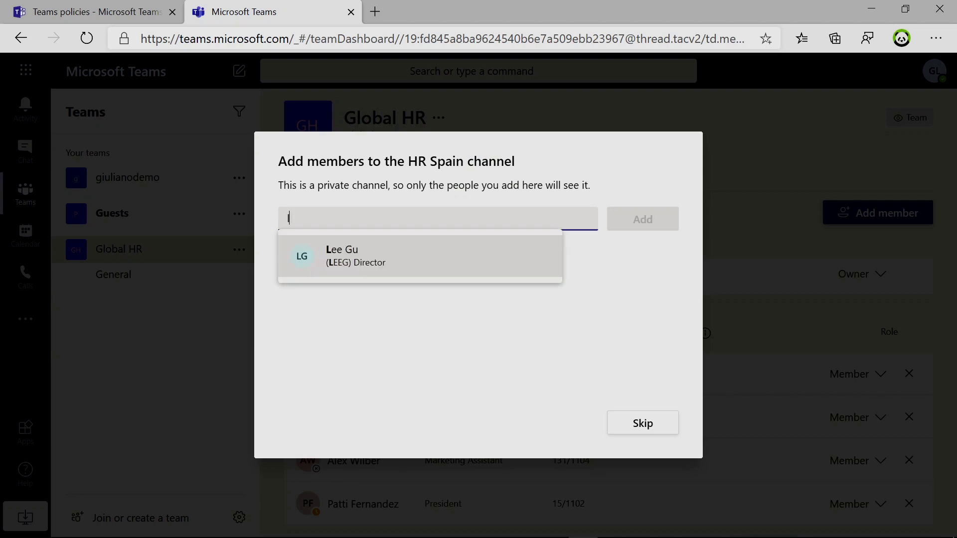
left_click(435, 247)
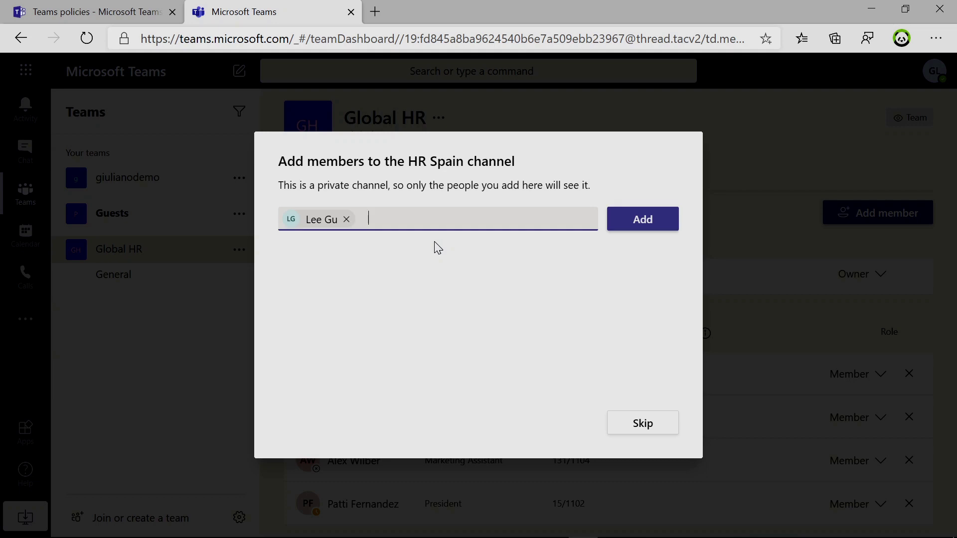
left_click(644, 220)
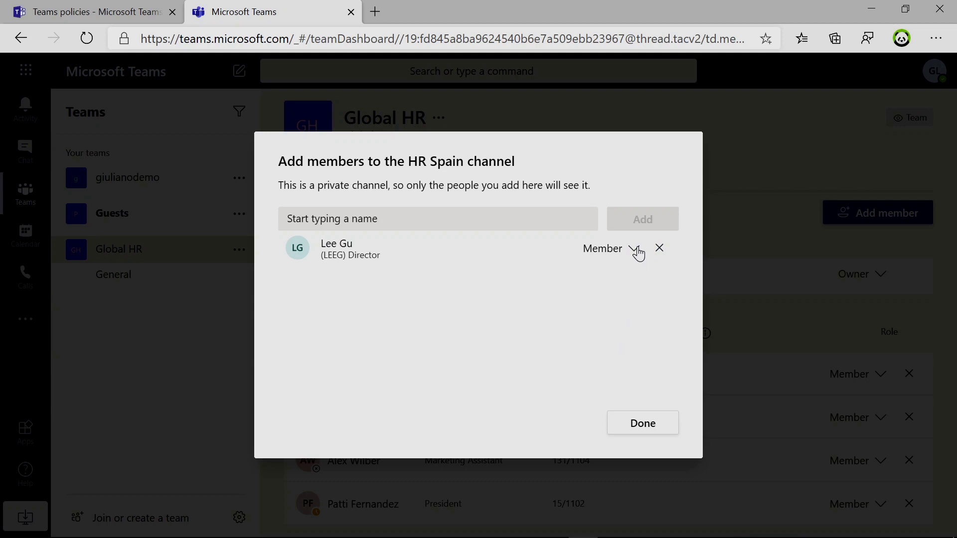
left_click(637, 254)
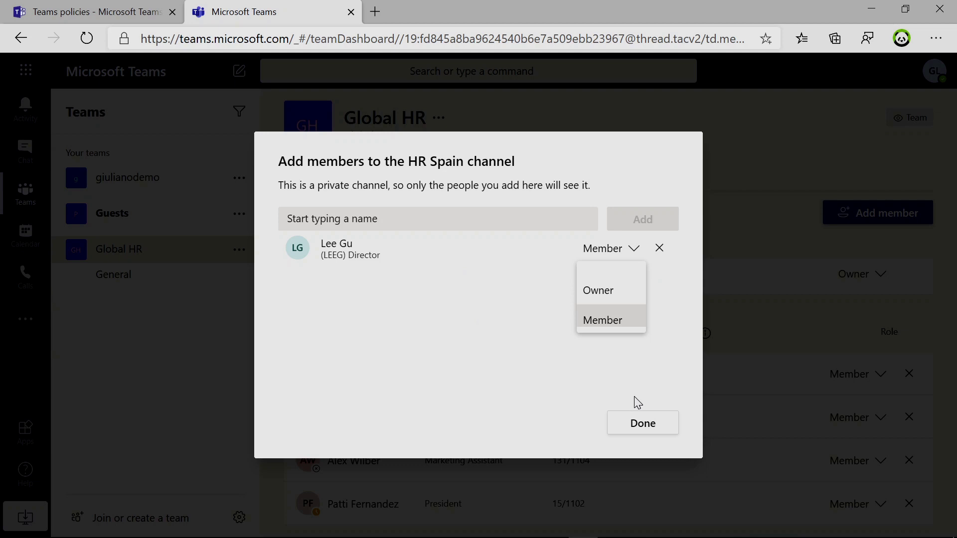
left_click(645, 422)
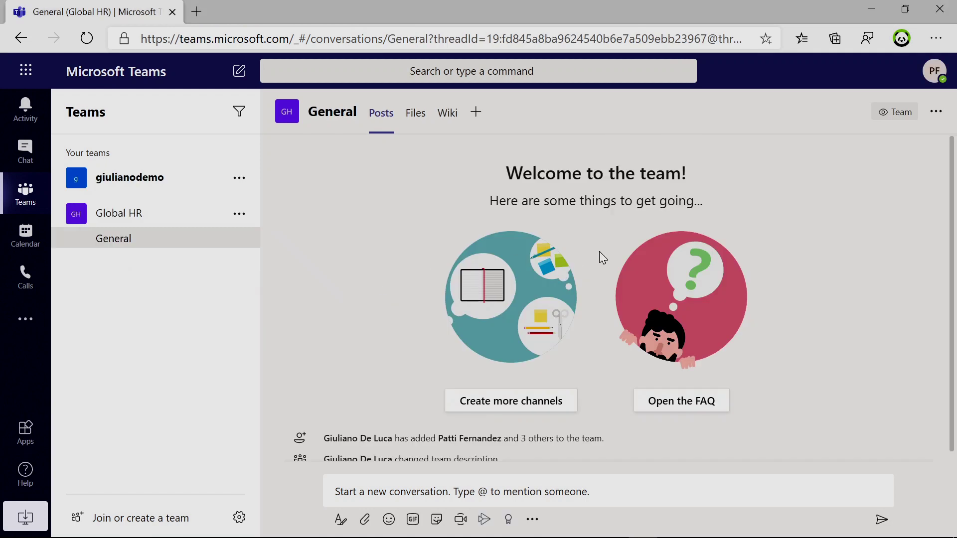
- Reload both Teams windows so the new HR Spain channel appears under Global HR
left_click(935, 72)
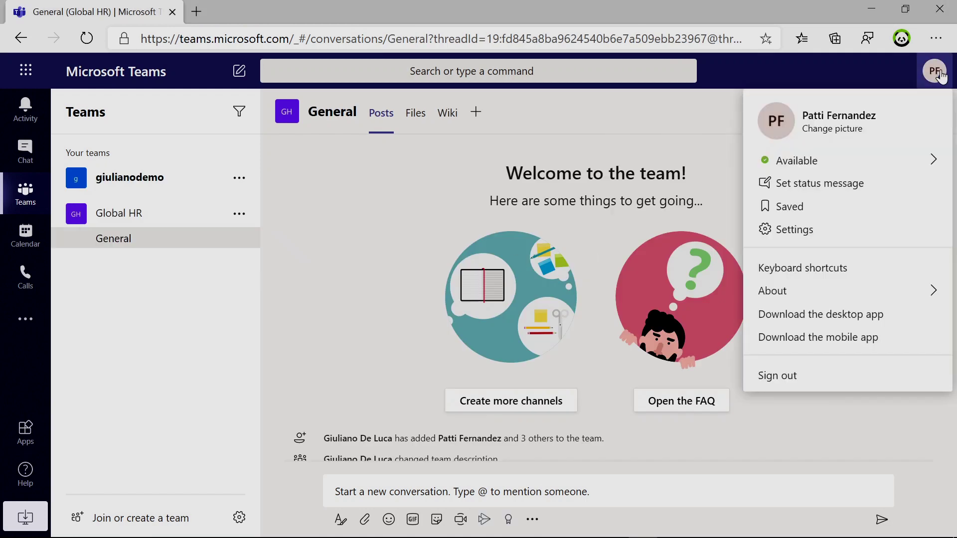
left_click(696, 124)
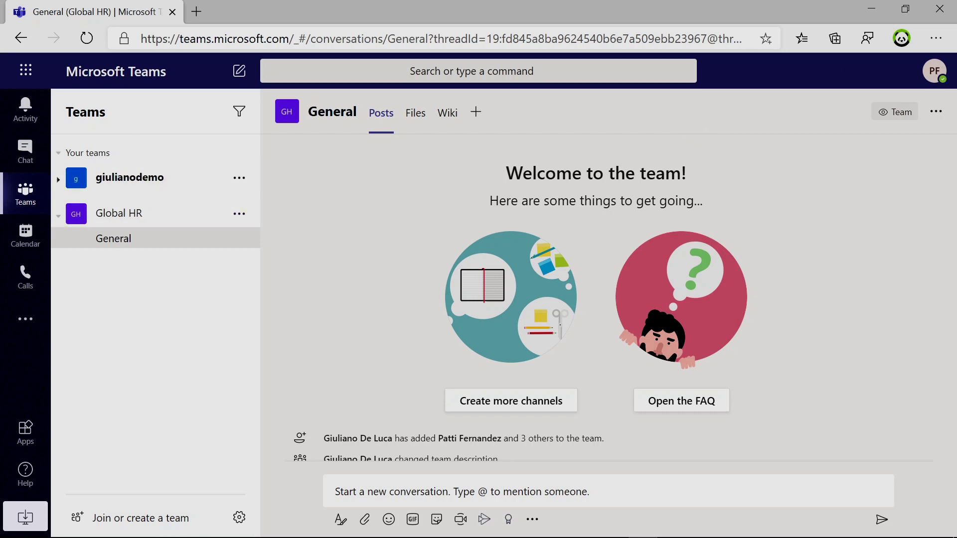
left_click(95, 48)
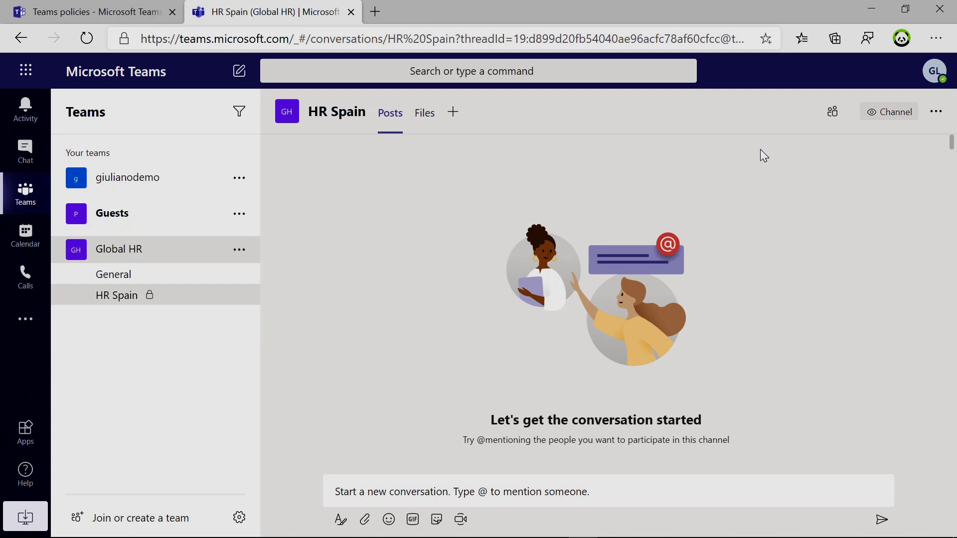
key("alt+Tab")
key("Tab")
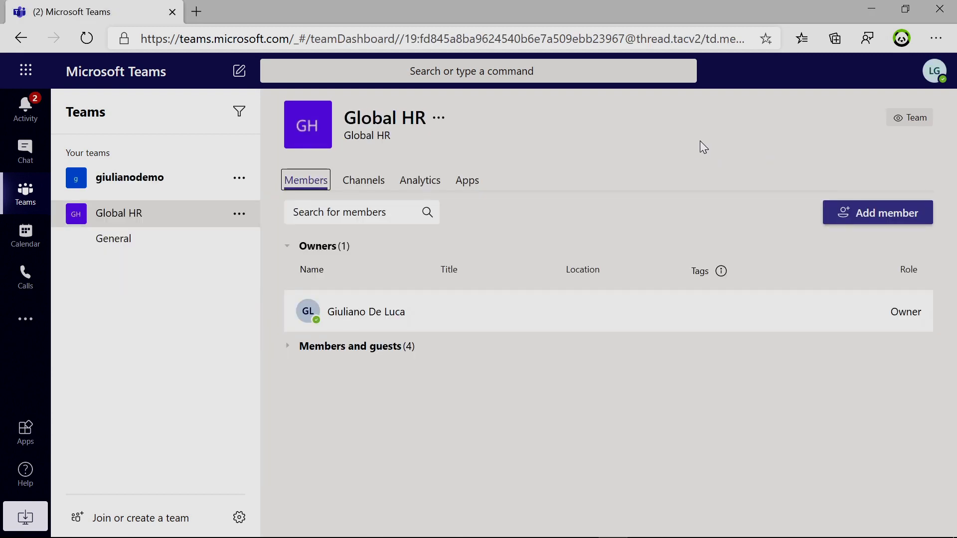
left_click(935, 71)
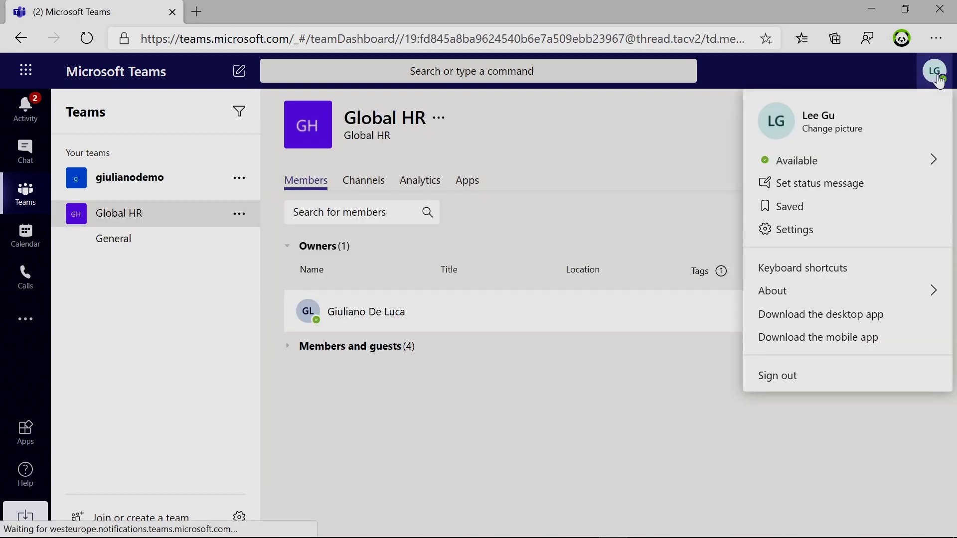
left_click(645, 124)
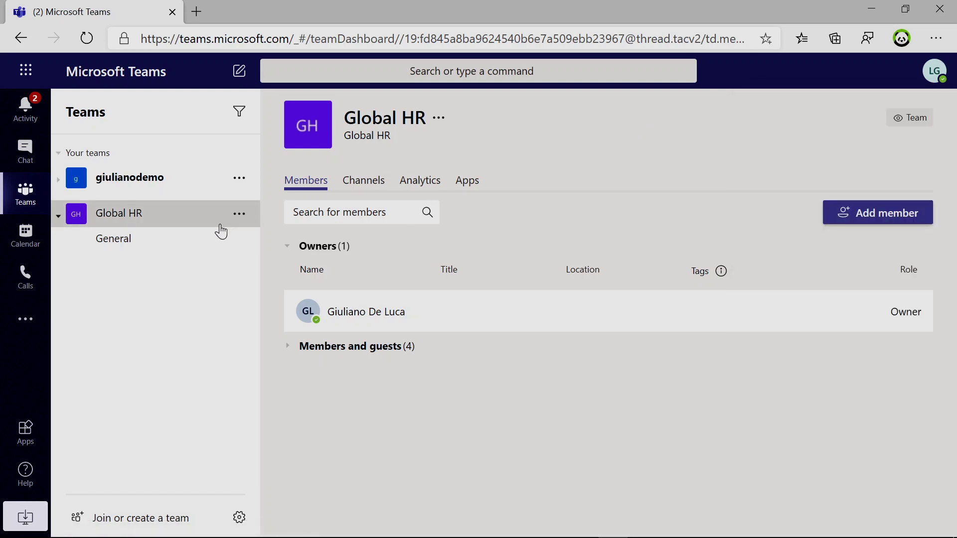
key("F5")
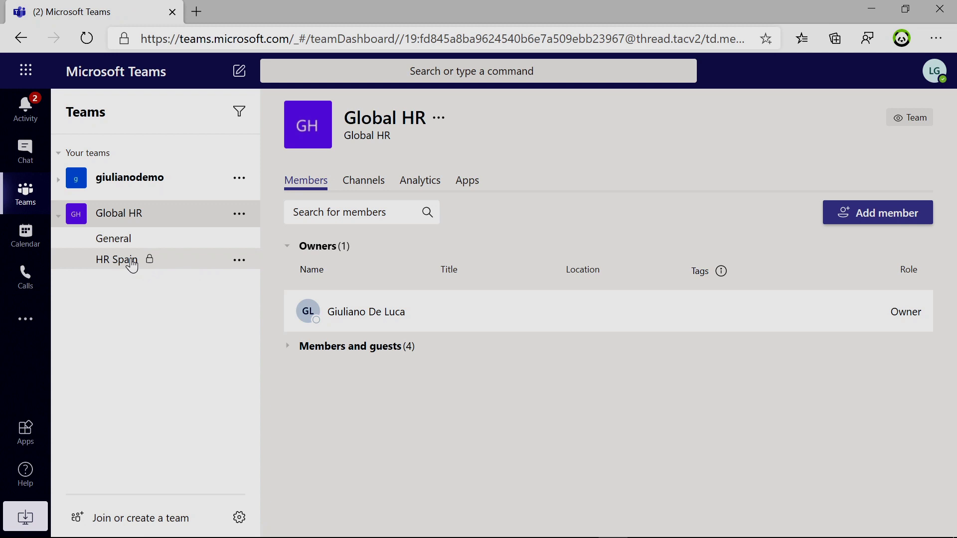
- Open the HR Spain channel and dismiss the Add a tab dialog without adding anything
left_click(176, 272)
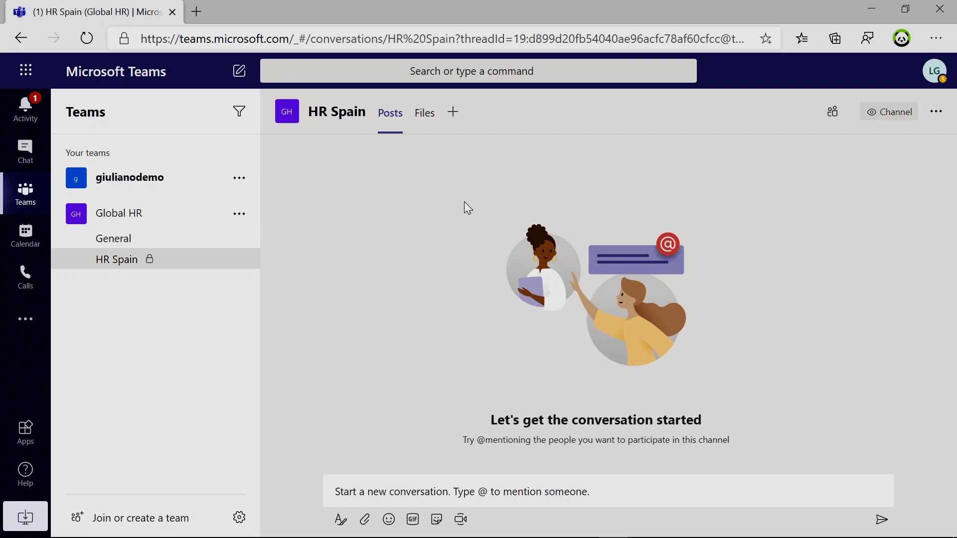
left_click(454, 113)
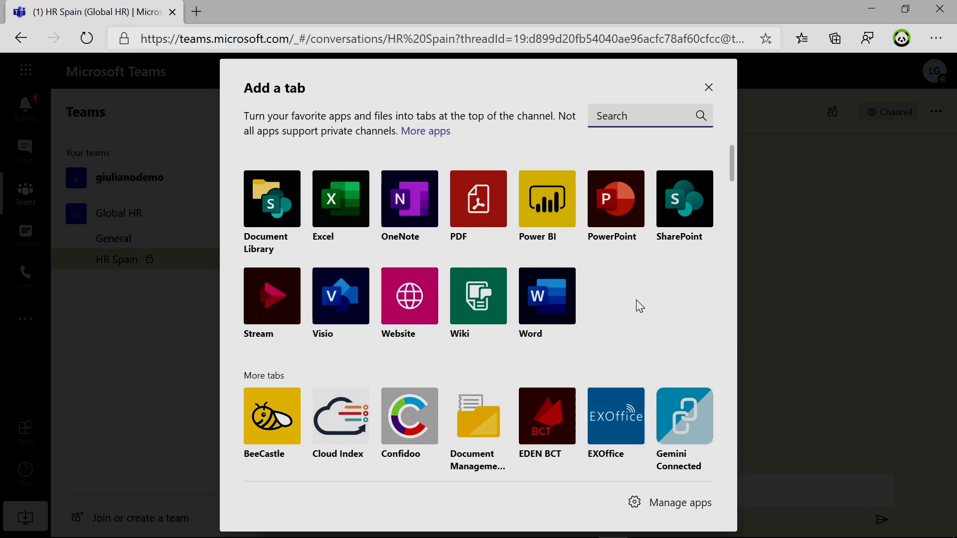
left_click(713, 92)
left_click(713, 93)
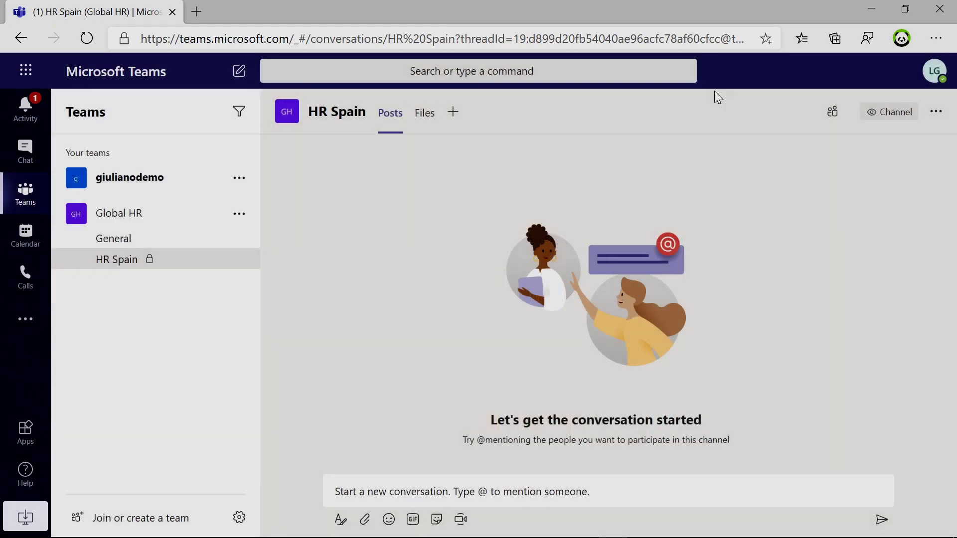
key("alt+Tab")
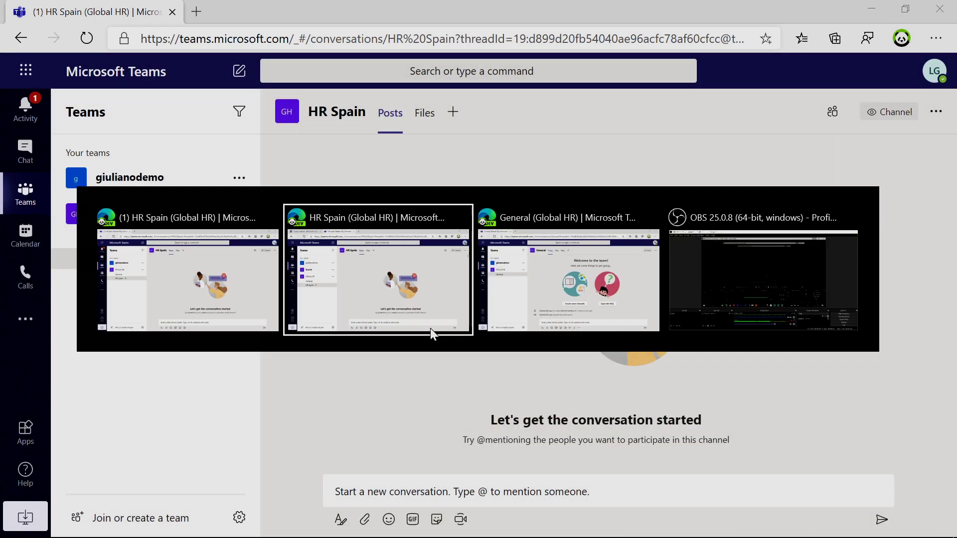
- In the HR Spain window, open the channel's Files tab to reach its Global HR - HR Spain SharePoint library
key("alt+Tab")
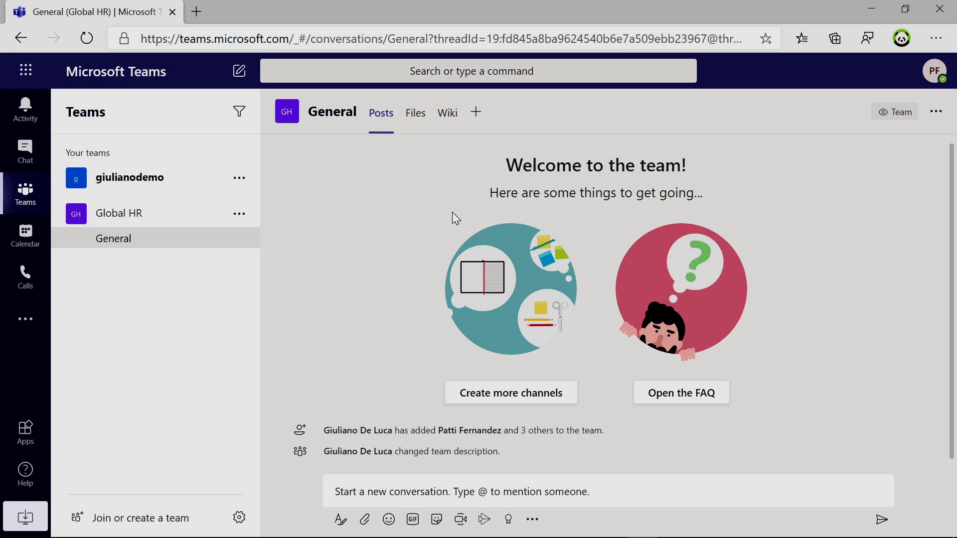
key("alt+Tab")
key("Tab")
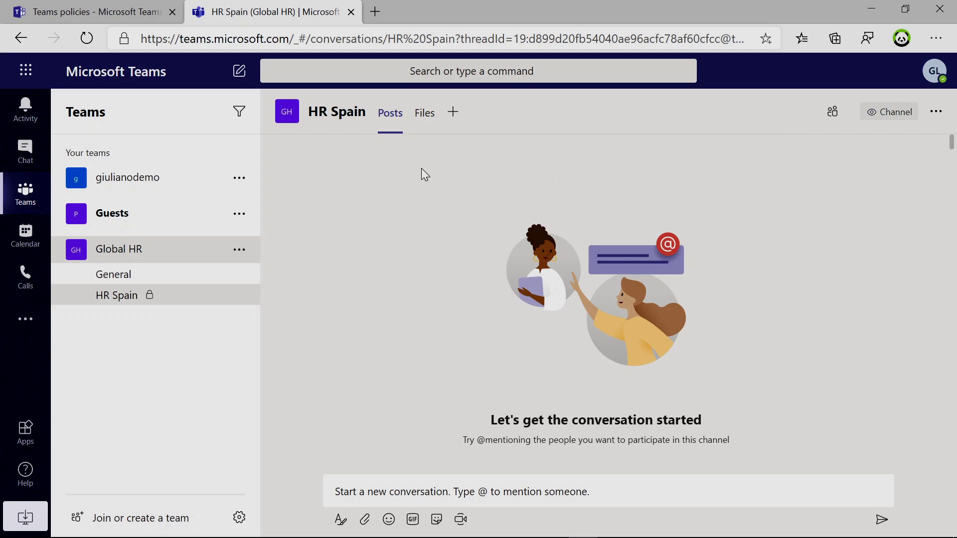
left_click(431, 128)
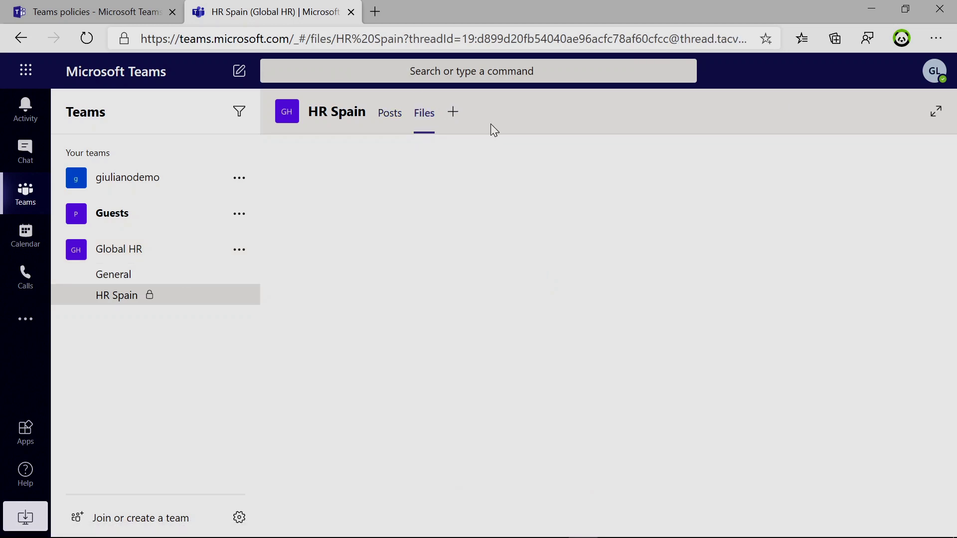
left_click(384, 113)
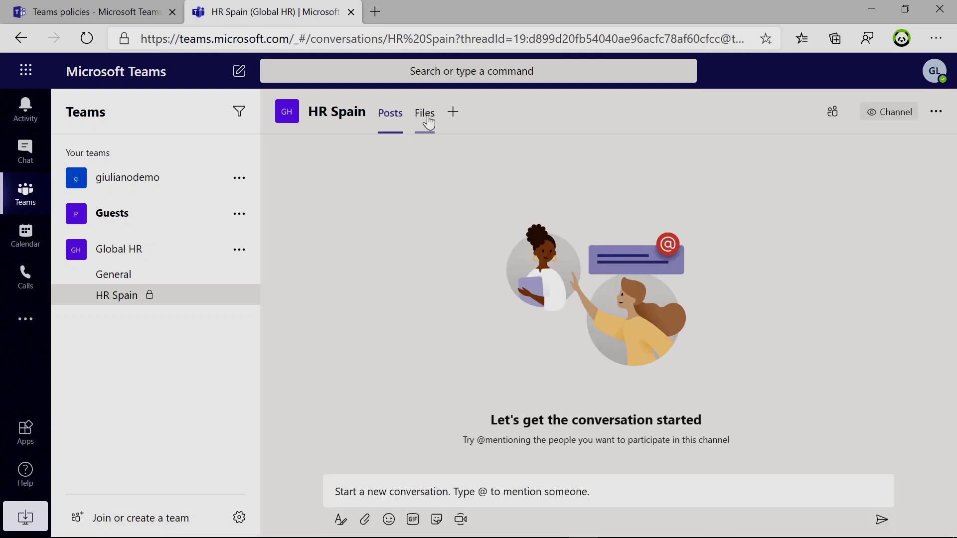
left_click(424, 116)
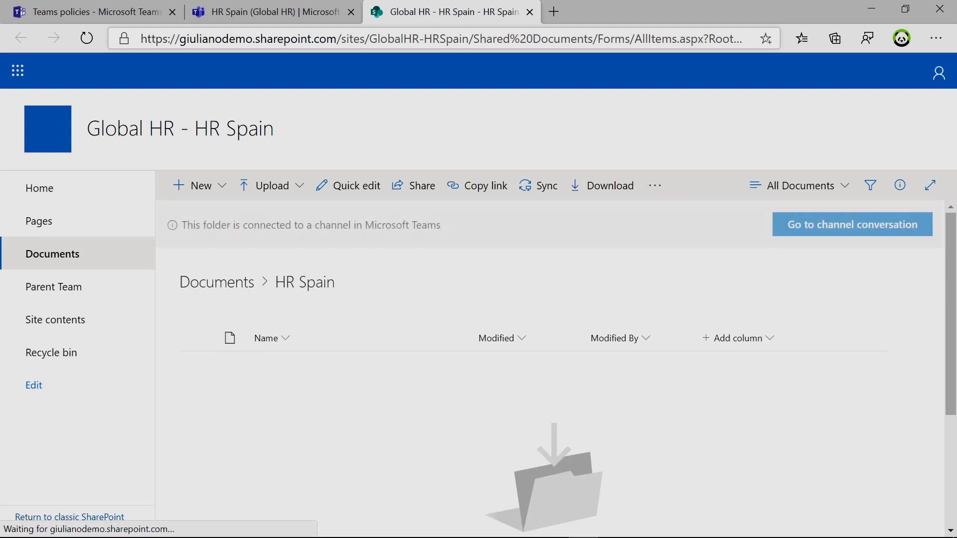
- Highlight 'HRSpain' in the SharePoint site address, then return to the HR Spain Teams tab
left_click_drag(369, 39, 470, 39)
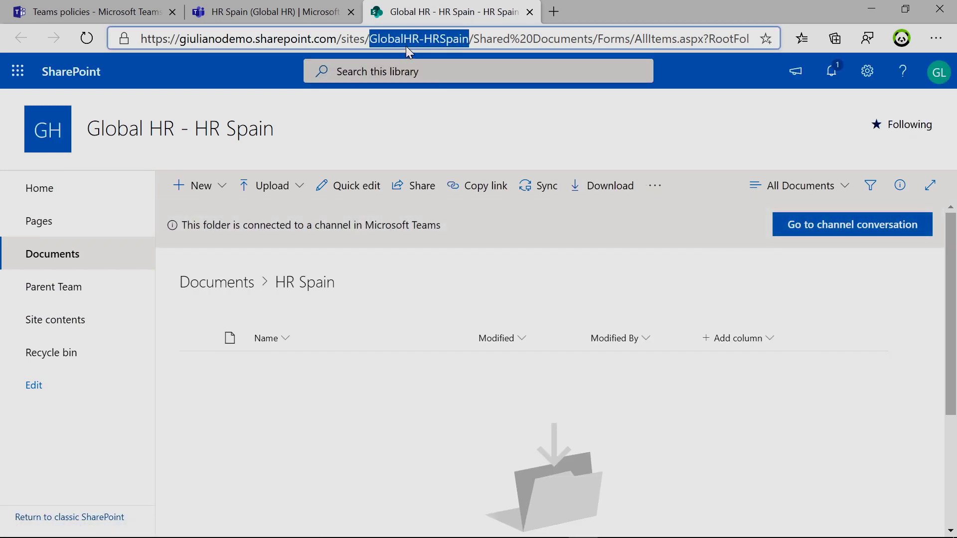
double_click(440, 44)
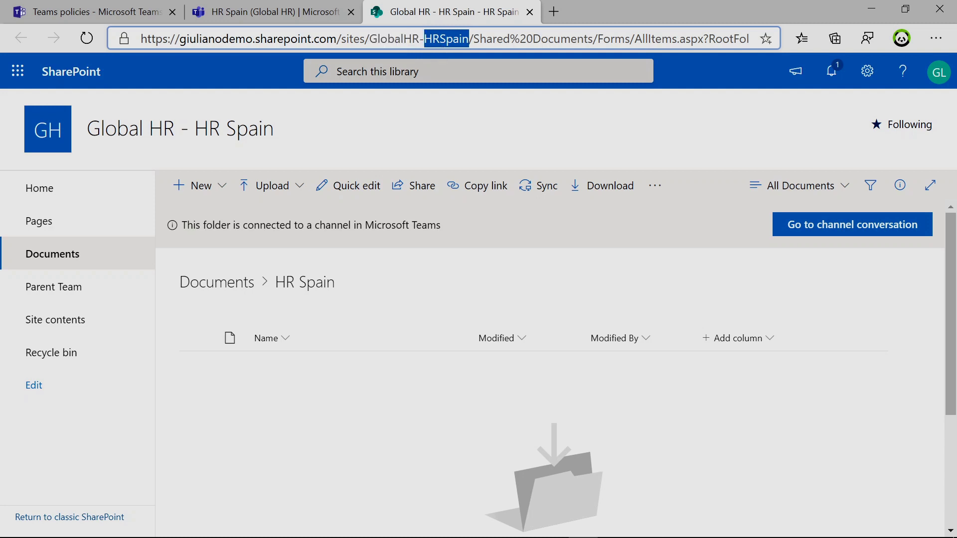
left_click(306, 15)
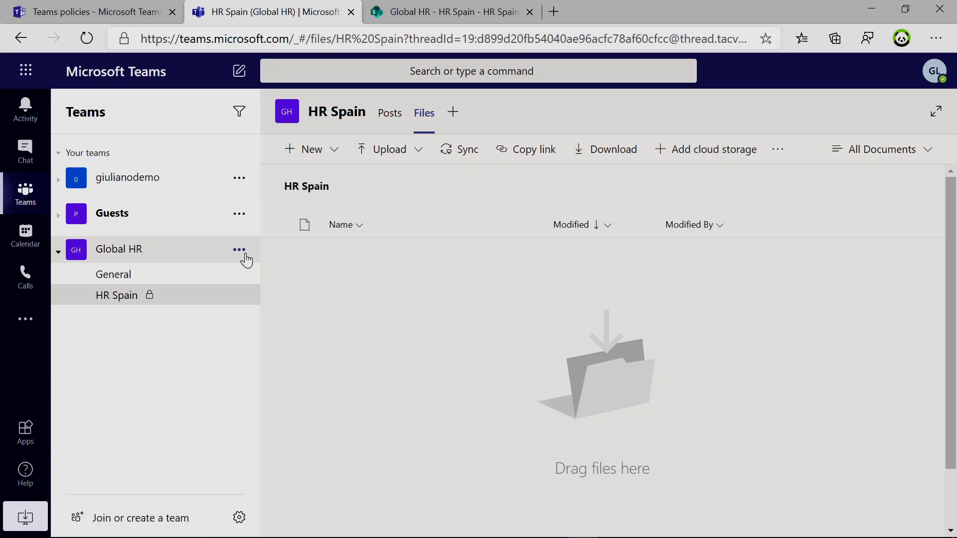
- Open Global HR's General channel Files in SharePoint on the GlobalHR site
left_click(219, 272)
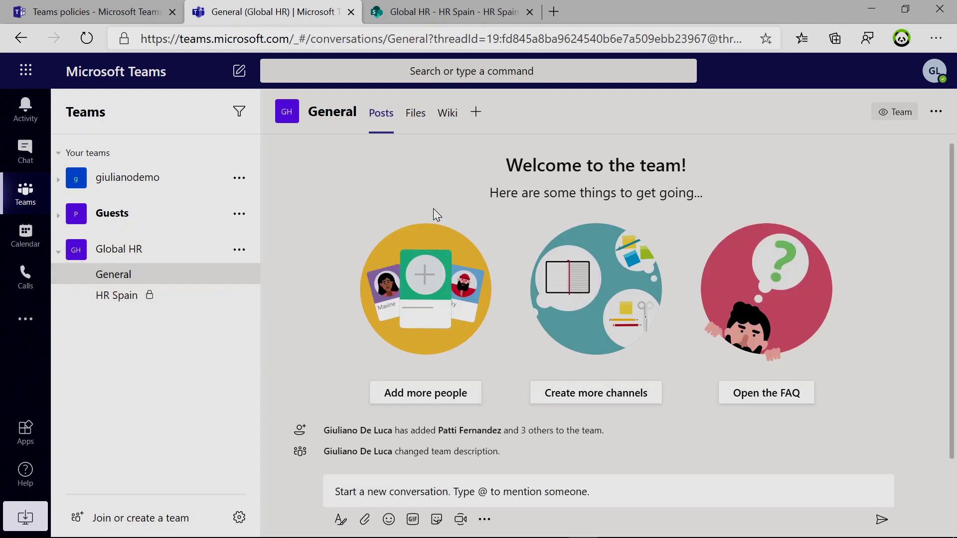
left_click(419, 121)
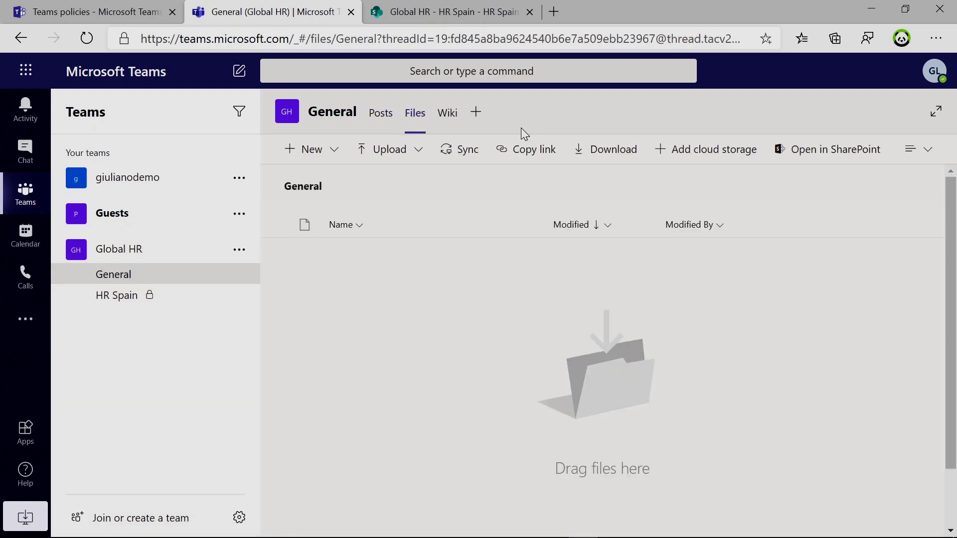
left_click(779, 152)
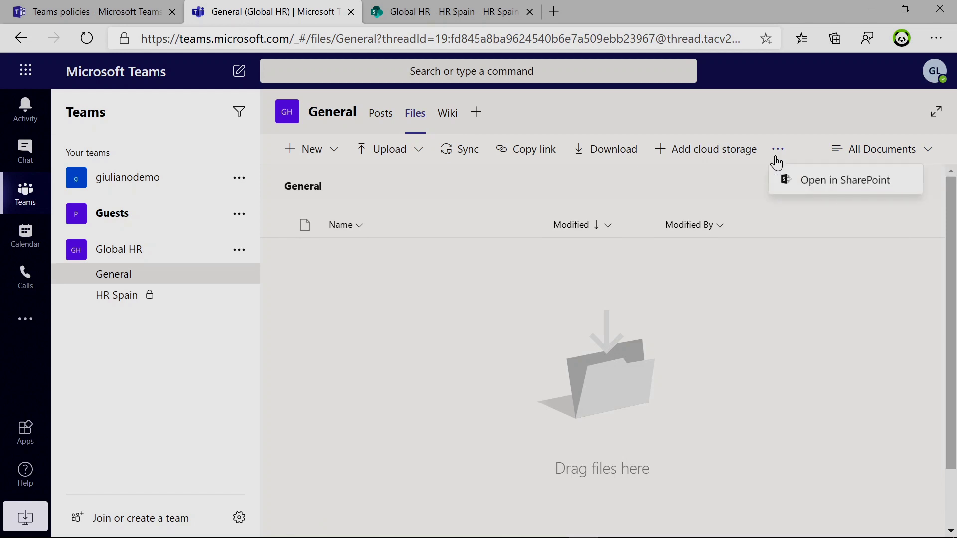
left_click(783, 189)
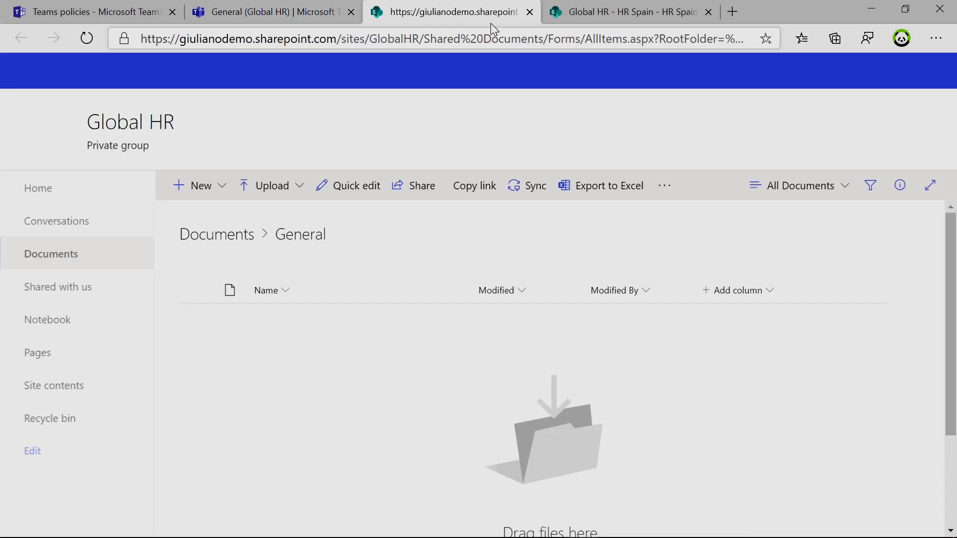
- Highlight 'GlobalHR' in the address, then switch to the Global HR - HR Spain site tab
double_click(410, 40)
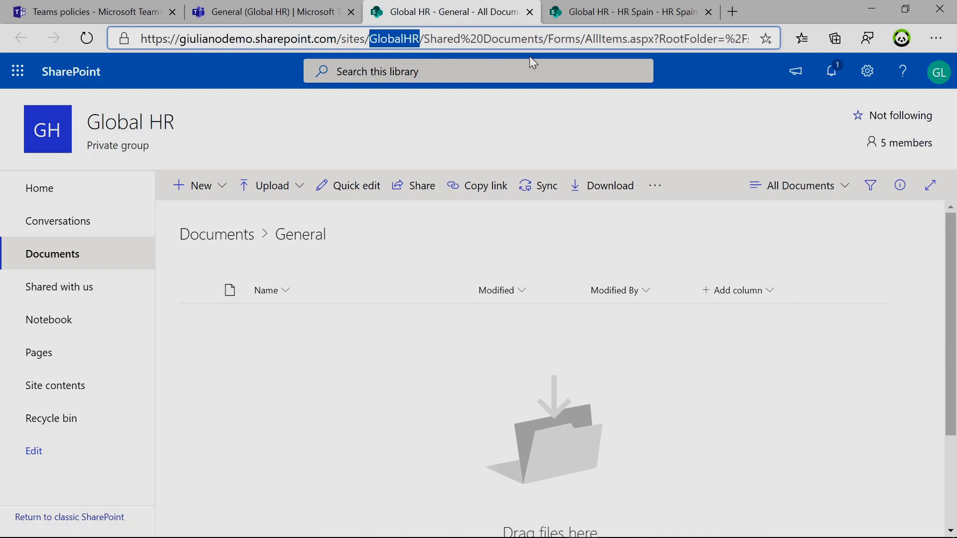
left_click(621, 19)
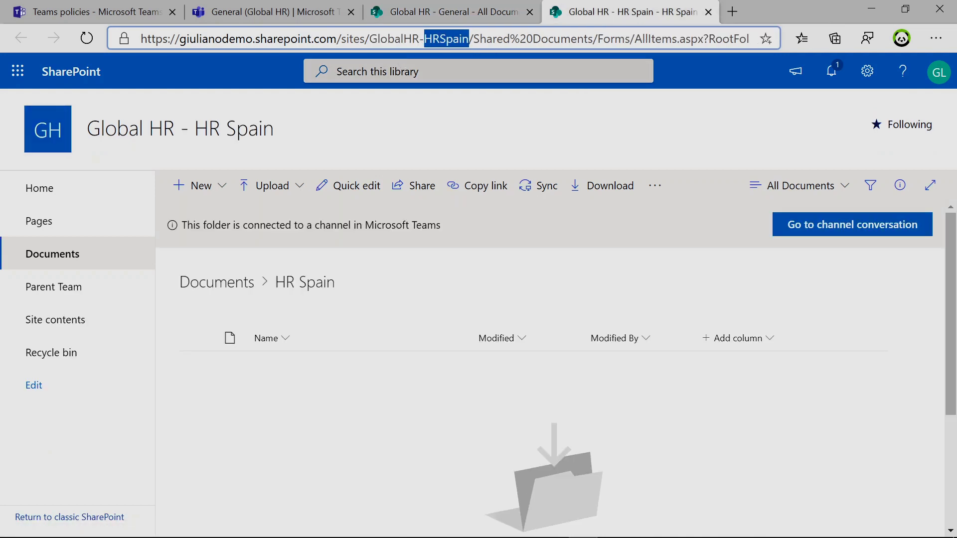